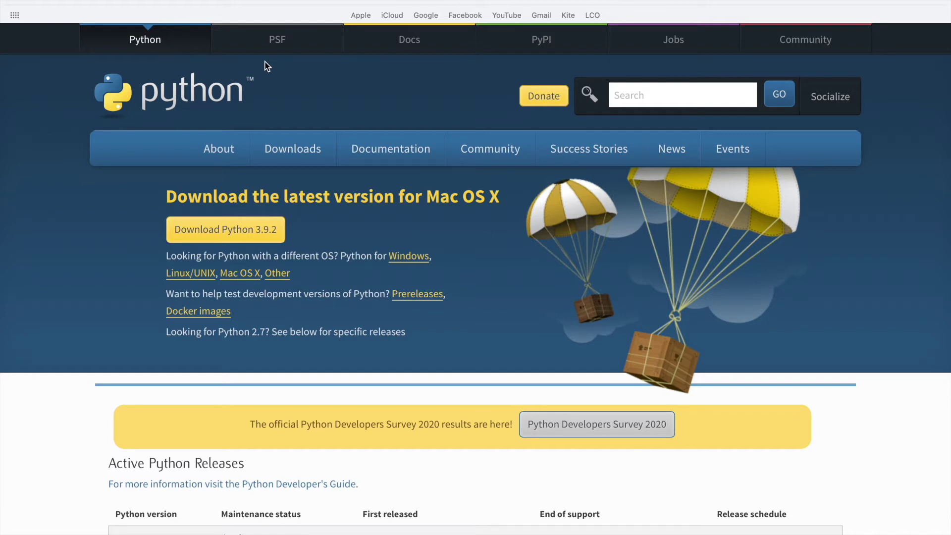
- Download the Python 3.9.2 macOS installer from python.org in Safari, allowing the download
click(567, 2)
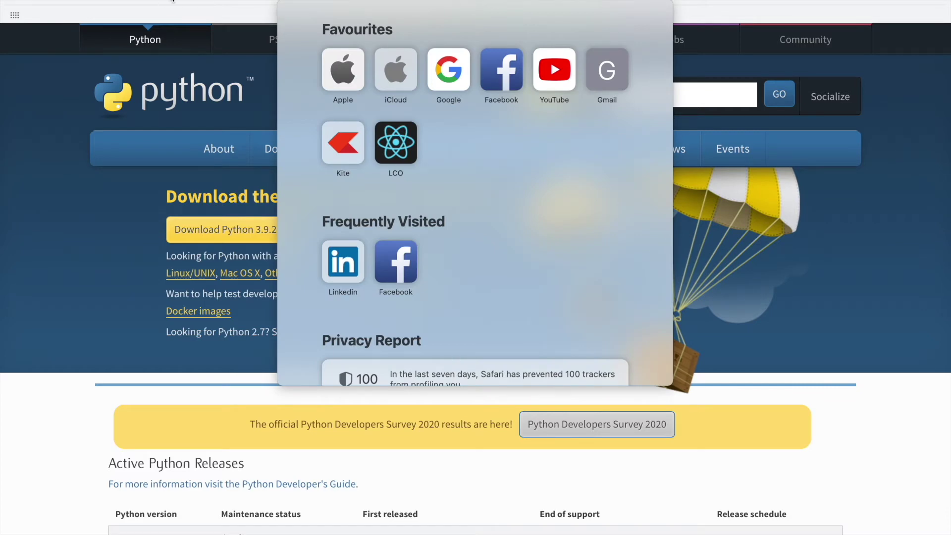
click(318, 219)
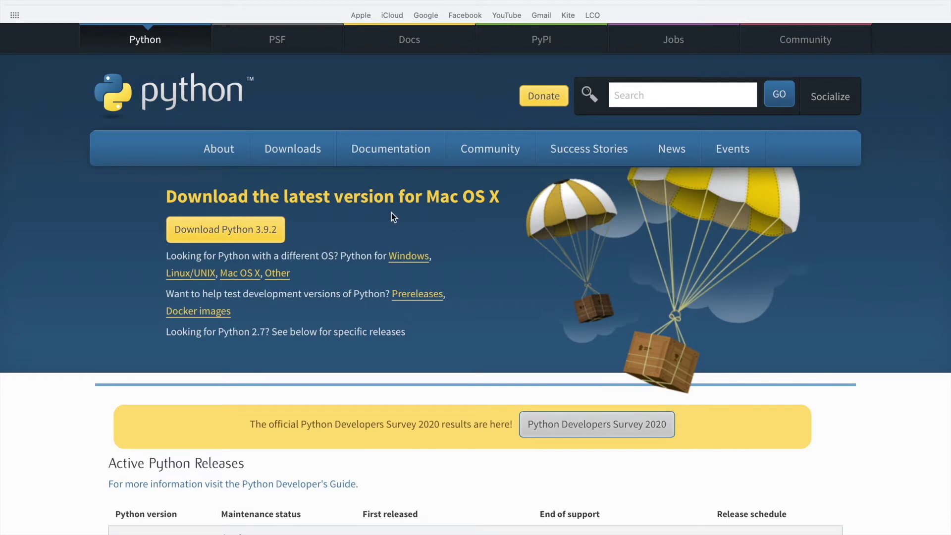
click(248, 232)
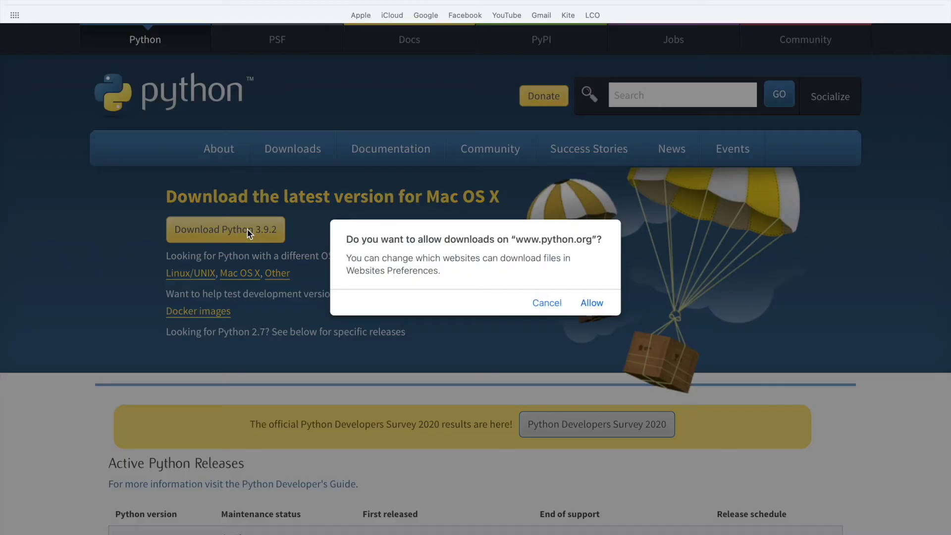
click(591, 303)
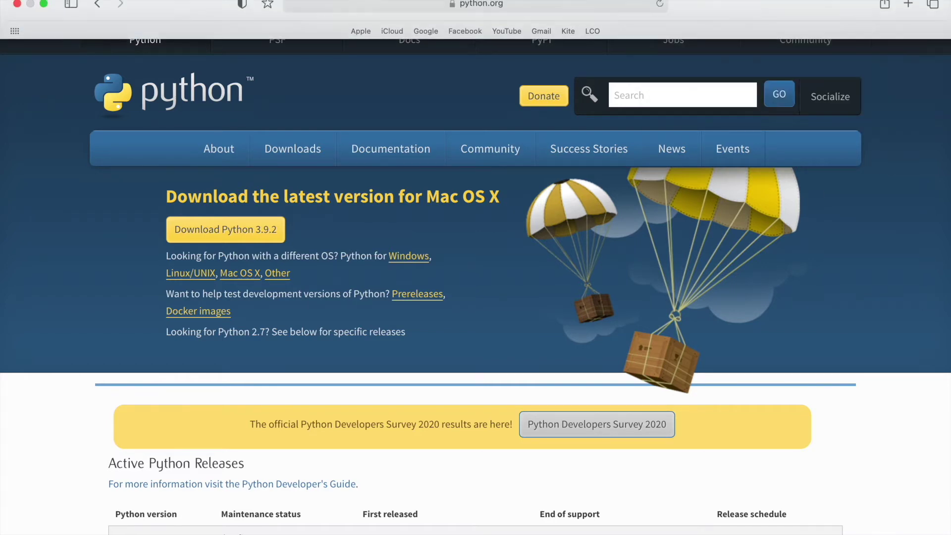
- Exit Safari full screen and open the downloaded Python package from the Downloads stack
click(46, 7)
click(860, 517)
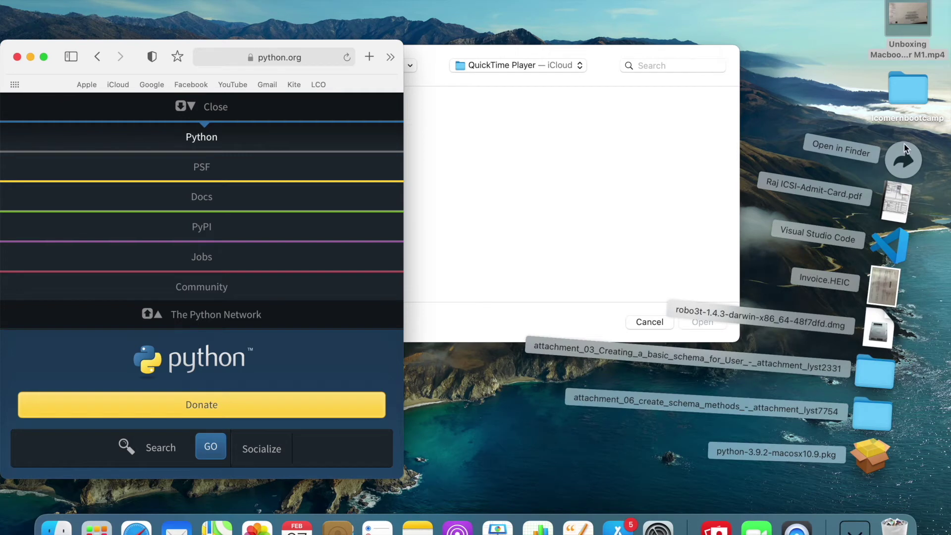
click(869, 465)
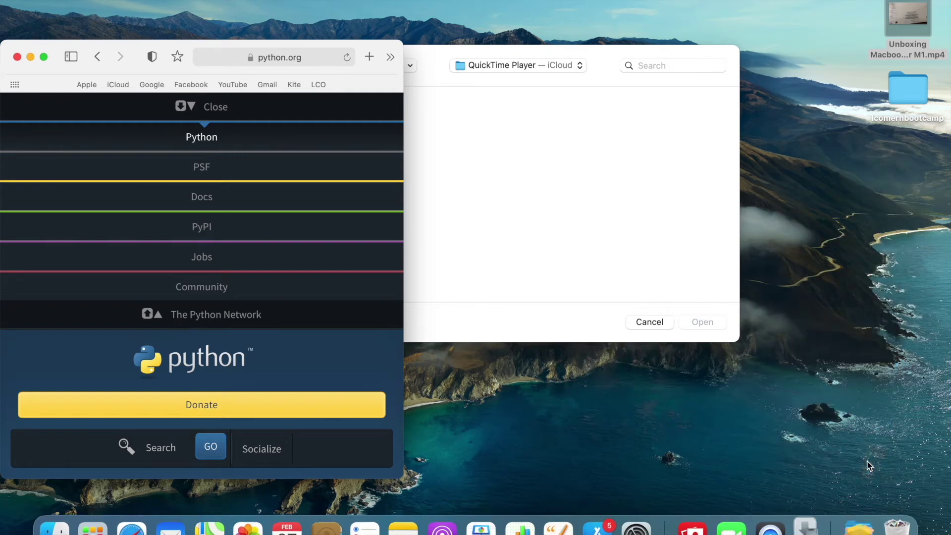
click(618, 160)
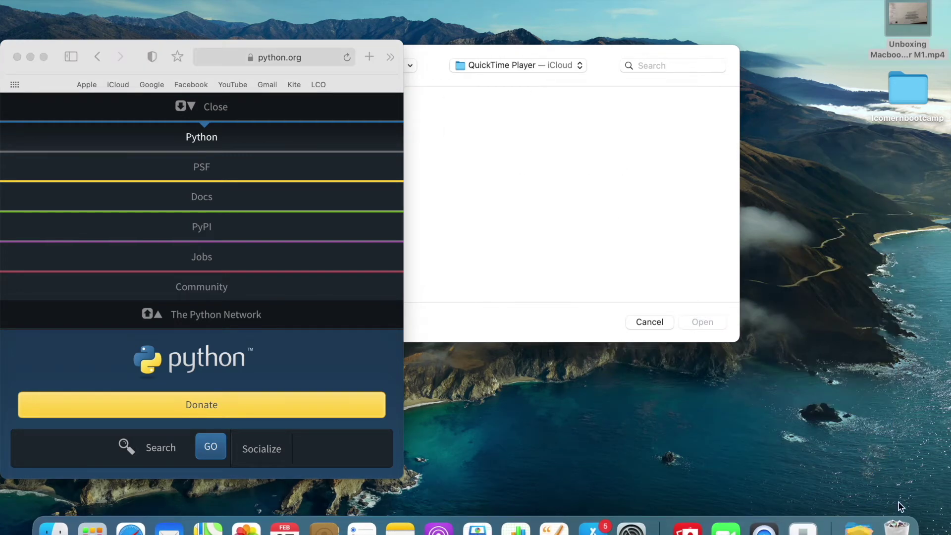
click(857, 520)
- Launch python-3.9.2-macosx10.9.pkg, agree to the licence, and accept Macintosh HD as destination
click(871, 455)
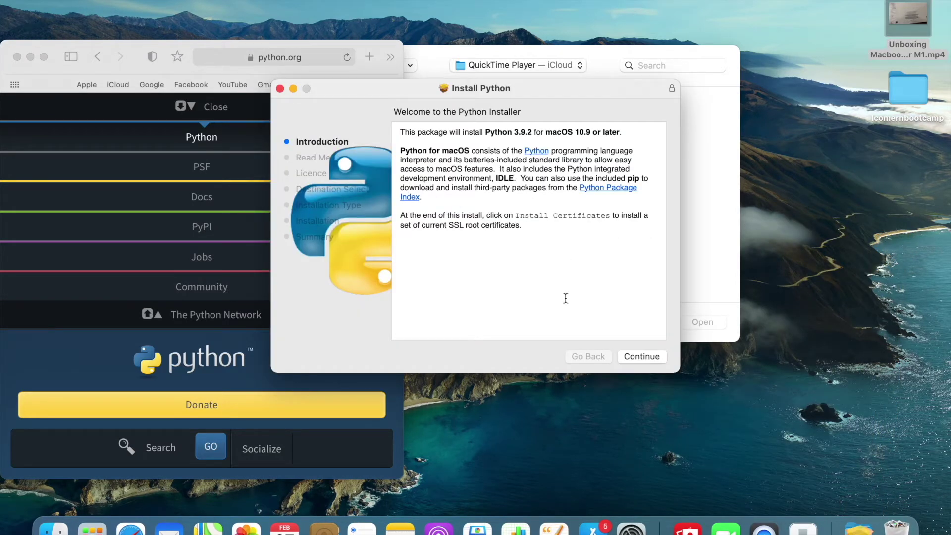
click(640, 356)
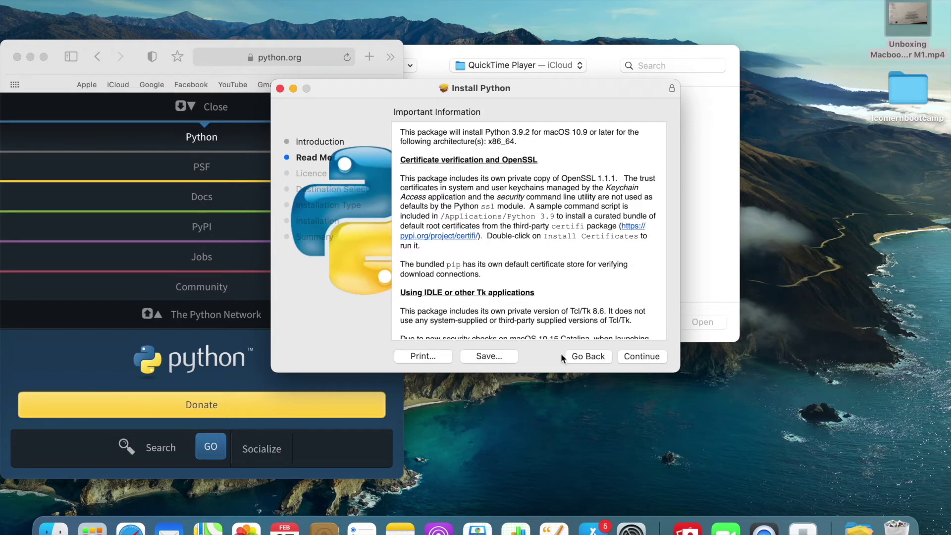
click(627, 356)
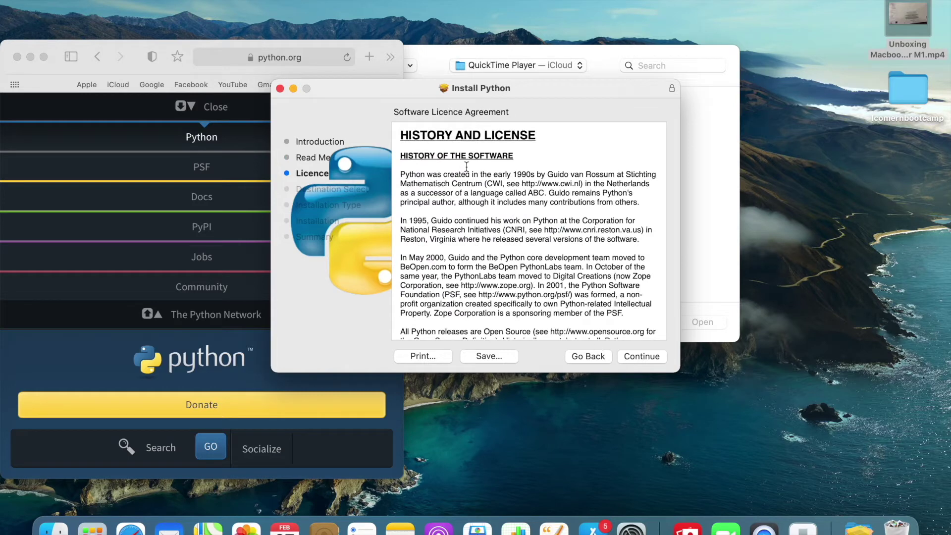
click(628, 356)
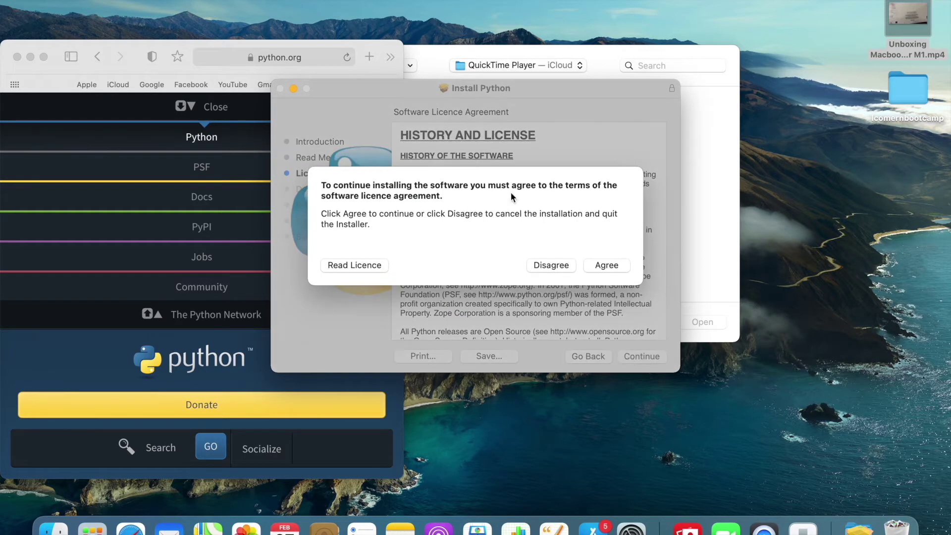
click(602, 265)
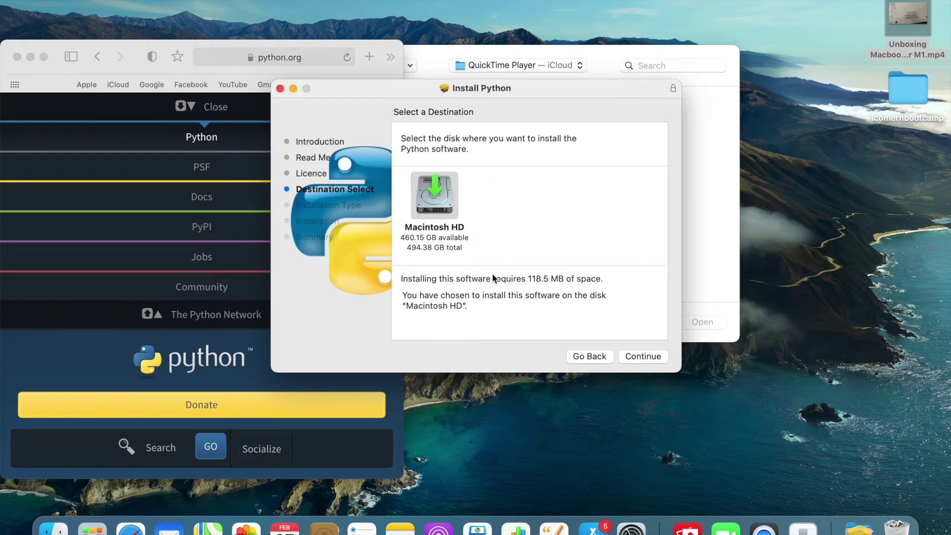
click(646, 356)
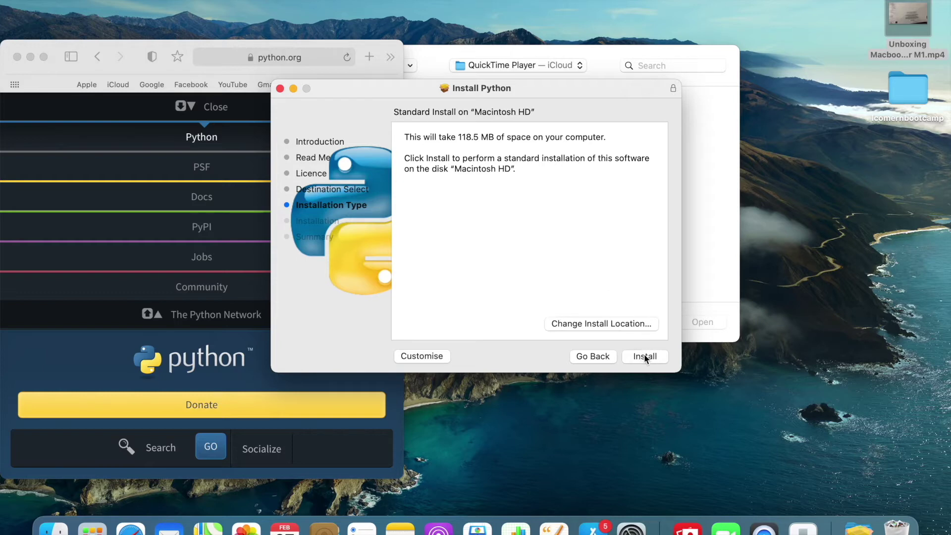
- Run the standard install with the admin password and wait for Python 3.9.2 to finish
click(645, 356)
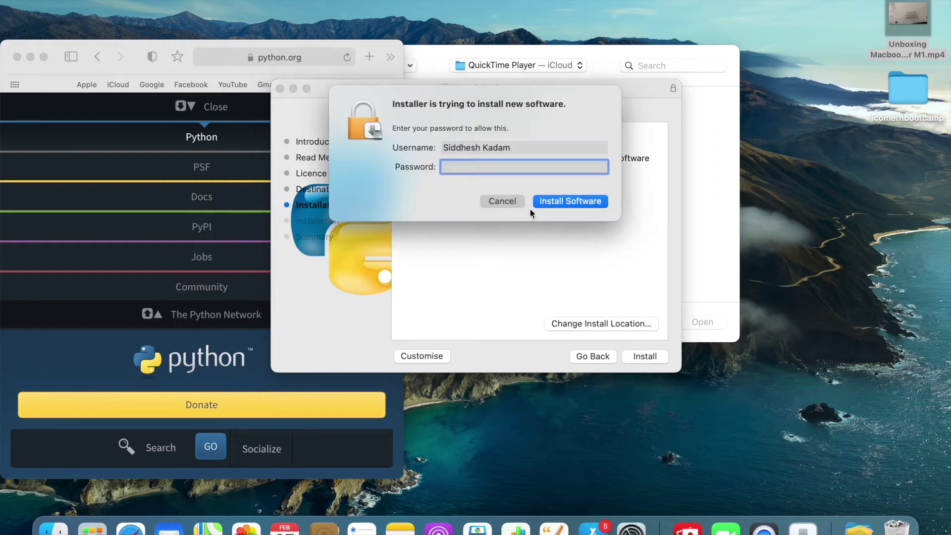
text(**********)
key(Return)
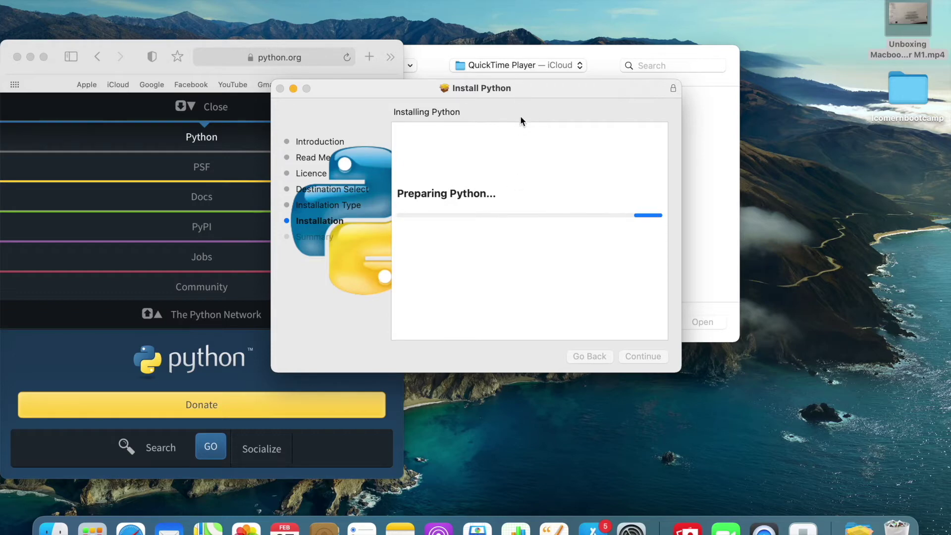
drag(434, 87, 470, 49)
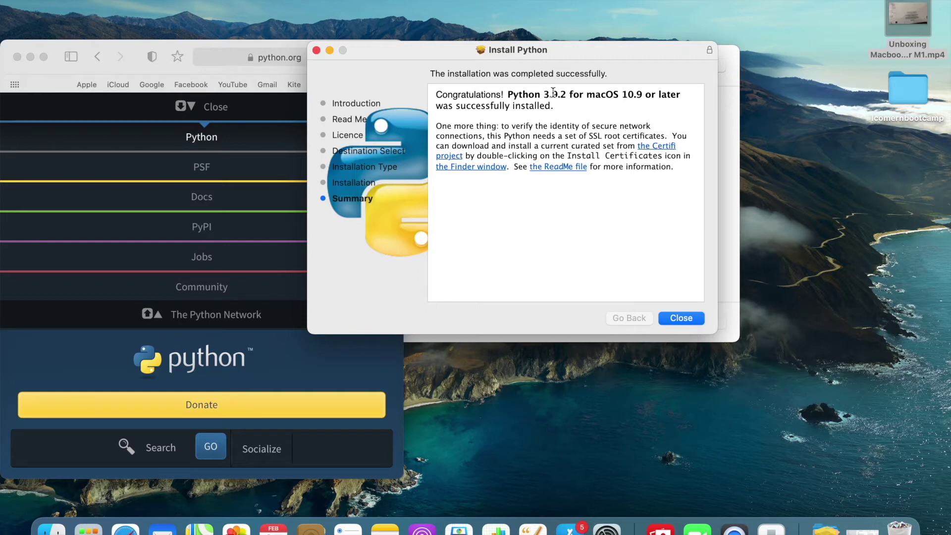
click(681, 318)
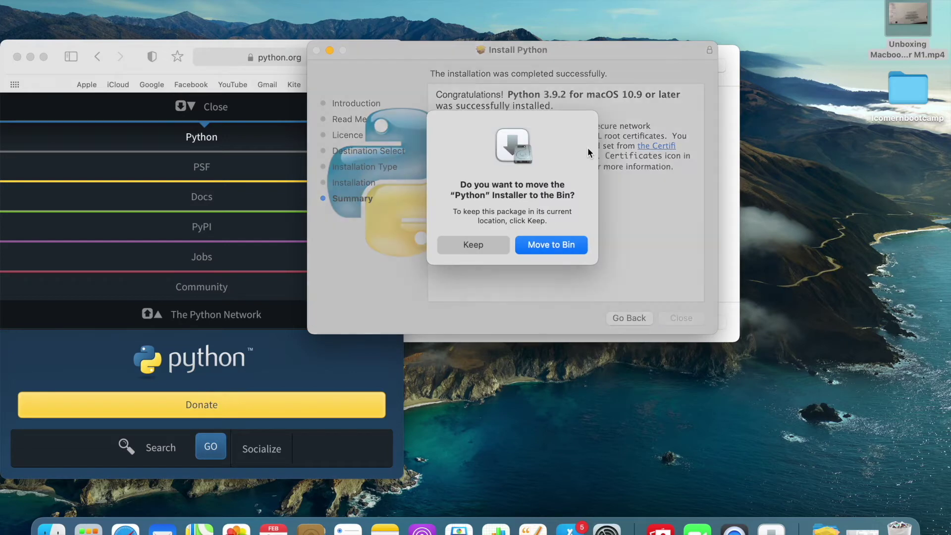
- Send the python-3.9.2 installer package to the Bin after the installer closes
click(555, 248)
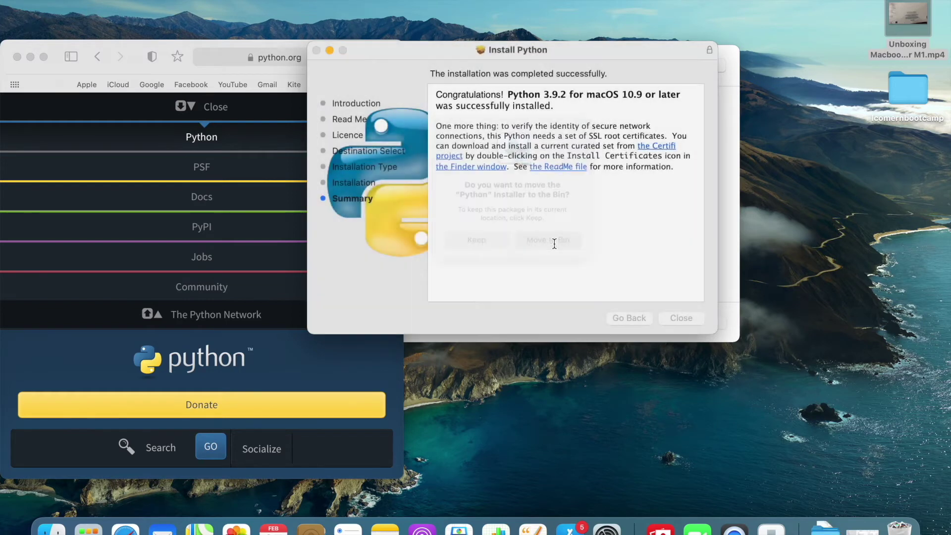
click(482, 110)
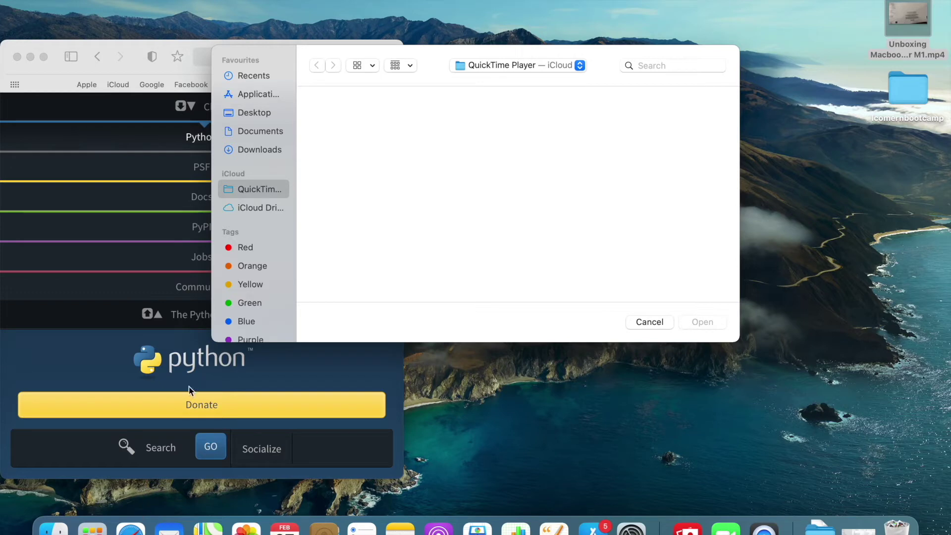
key(super+space)
text(terminal)
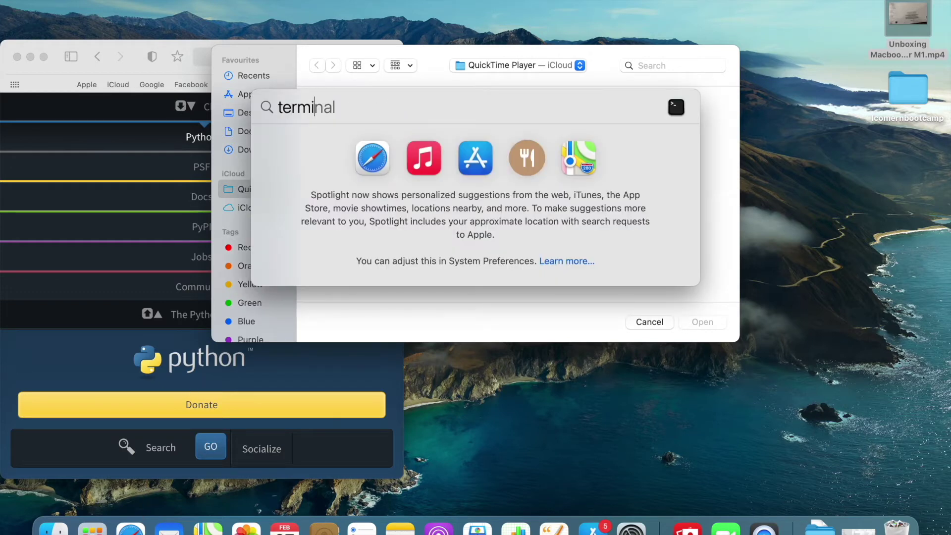
- Launch Terminal, run python3 to confirm version 3.9.2, then close the window, ending the process
key(Return)
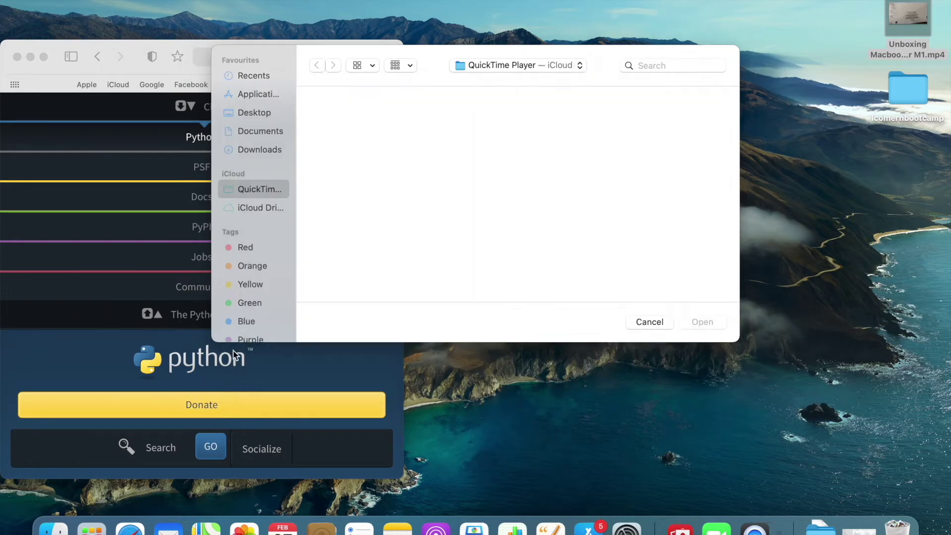
text(py)
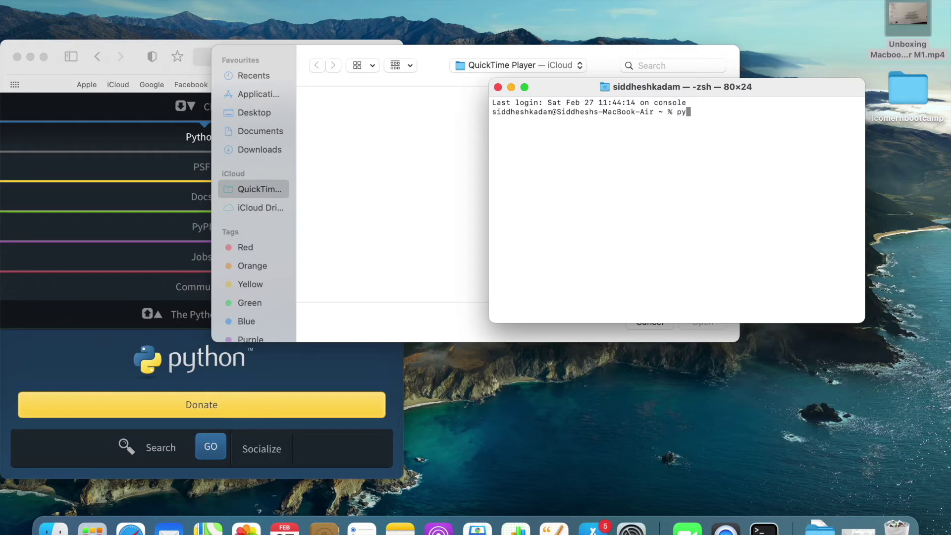
text(thon3)
key(Return)
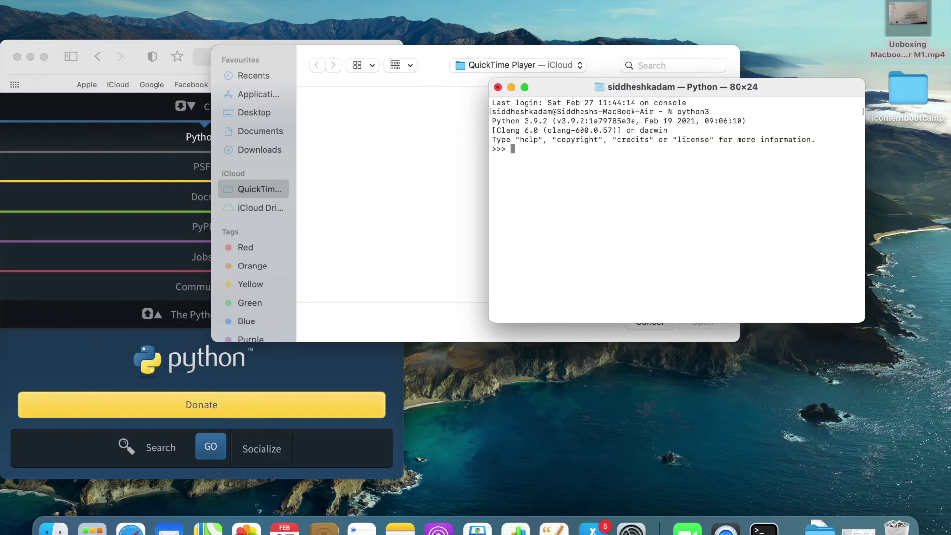
click(499, 88)
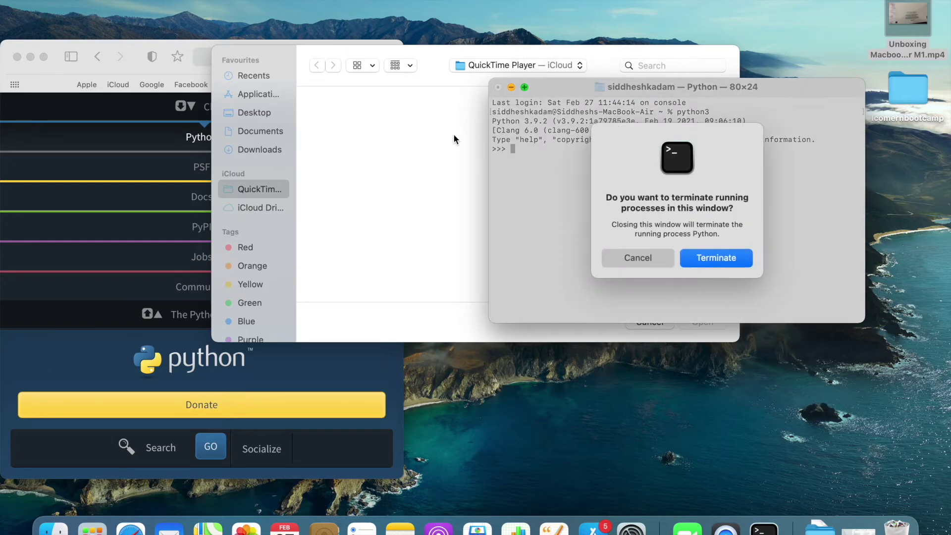
click(712, 261)
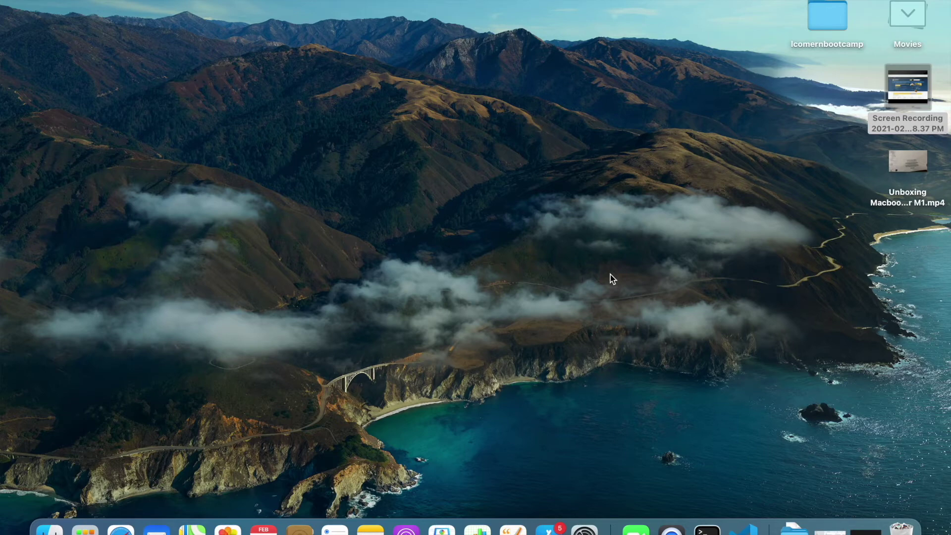
- Launch Visual Studio Code from Spotlight, close user.js, and collapse the PROJBACKEND folder
key(super+space)
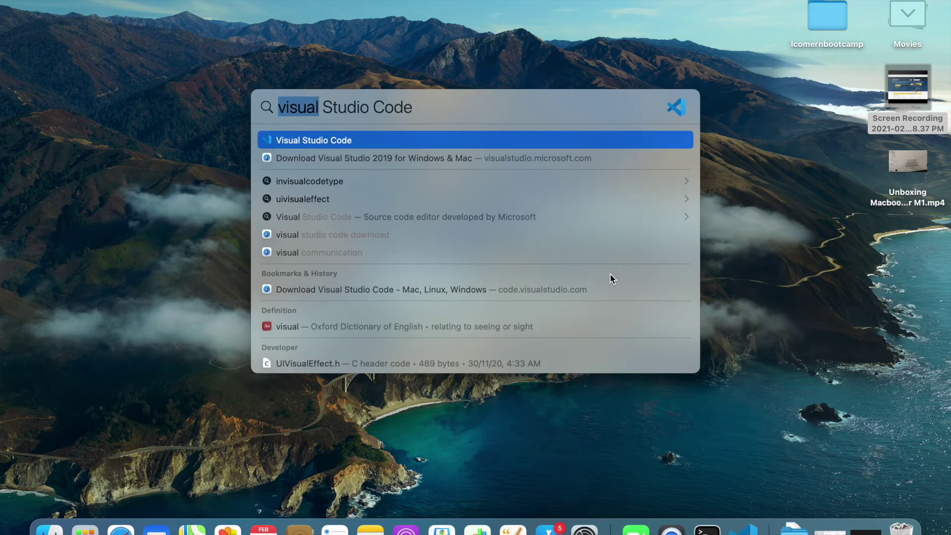
key(Return)
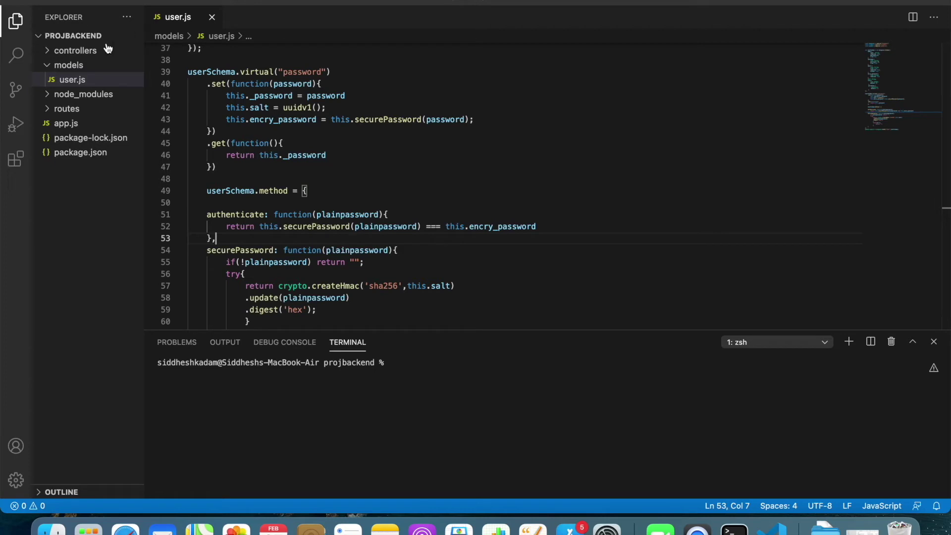
click(211, 17)
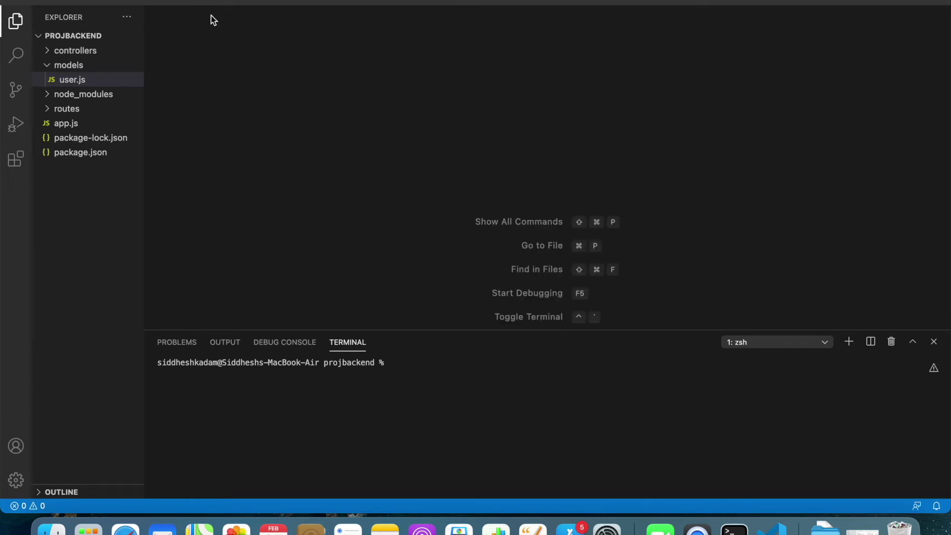
click(45, 36)
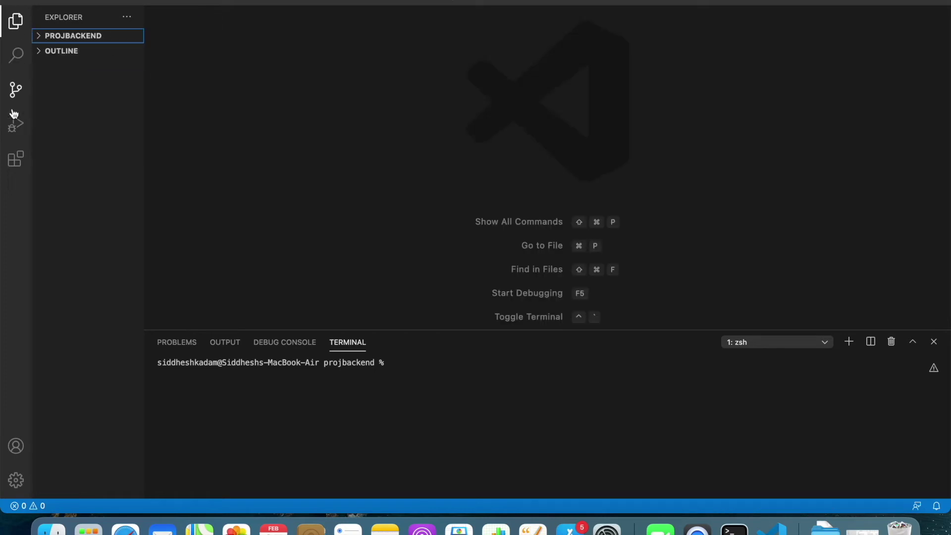
click(17, 161)
text(p)
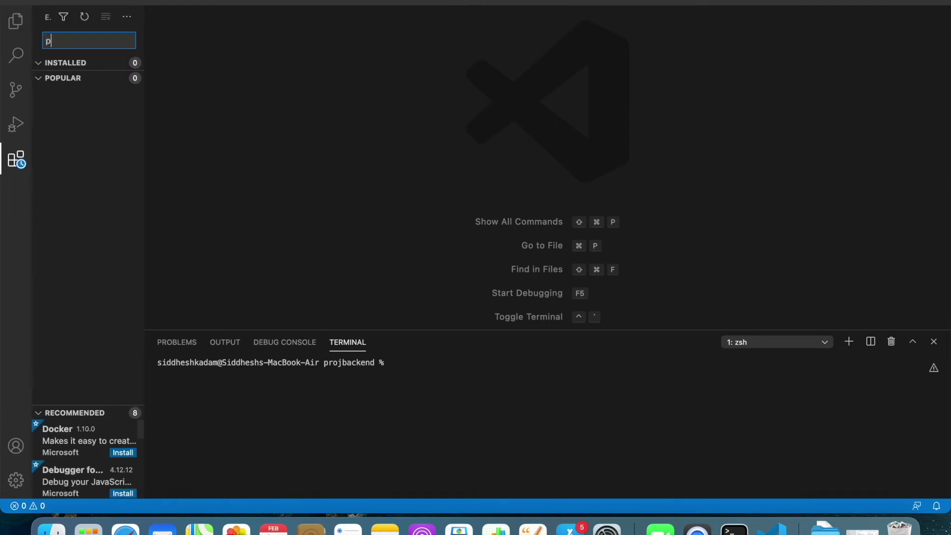
text(ython)
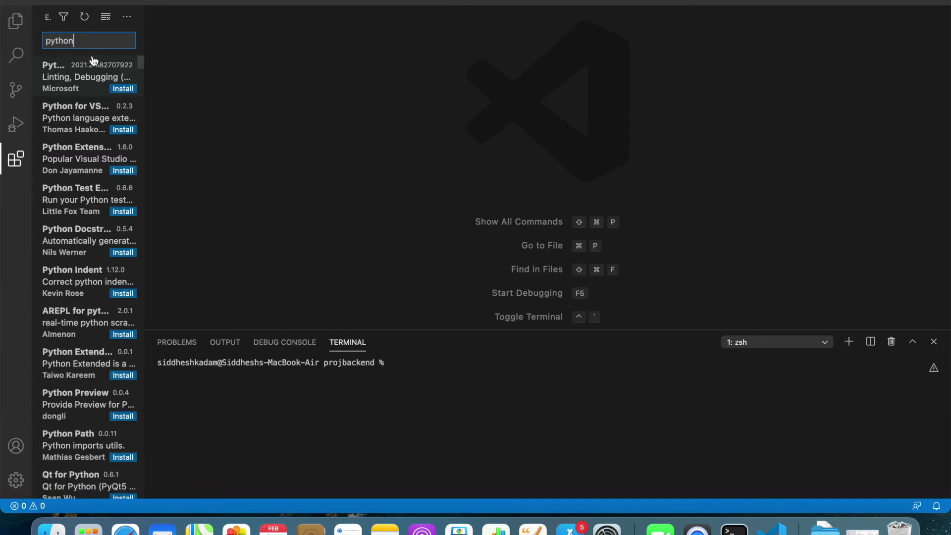
- Install Microsoft's Python extension, close its details tab, and return to the Explorer view
click(82, 88)
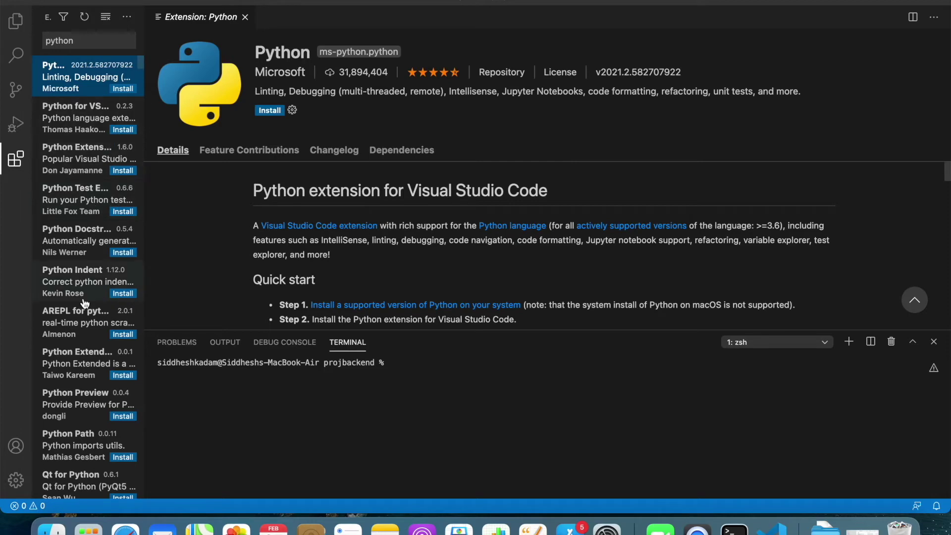
scroll(83, 301, down, 5)
scroll(84, 283, up, 5)
click(270, 111)
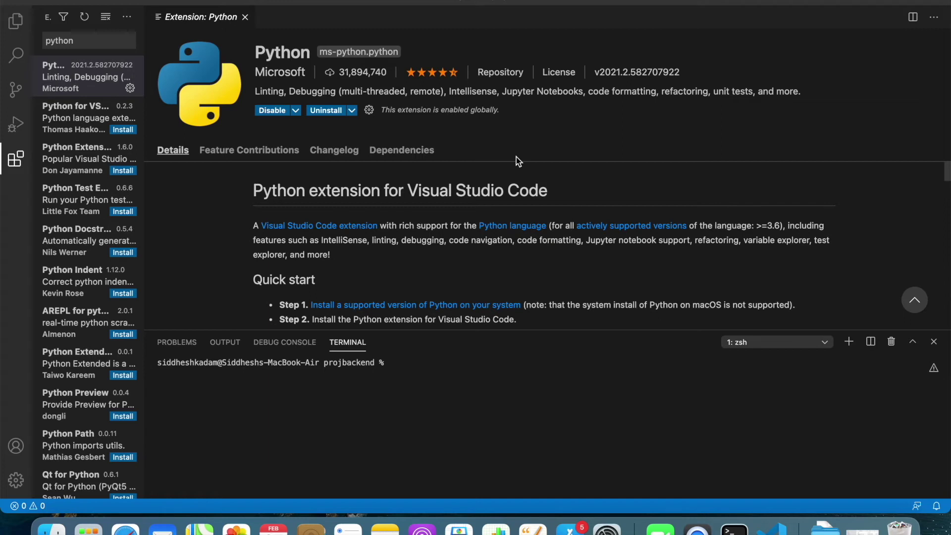
click(244, 17)
key(cmd+shift+e)
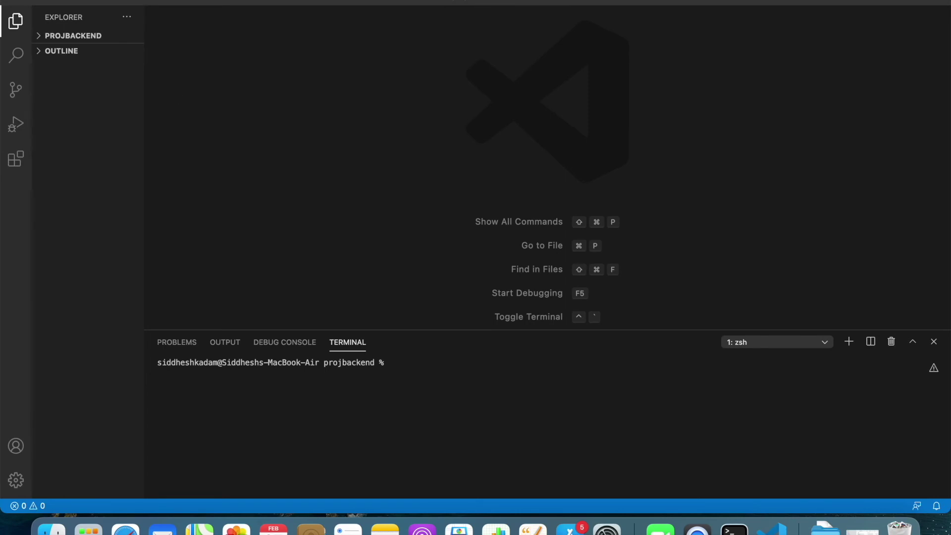
- Create a new file and save it to the Desktop as hello_world.py, correcting a name typo
click(91, 1)
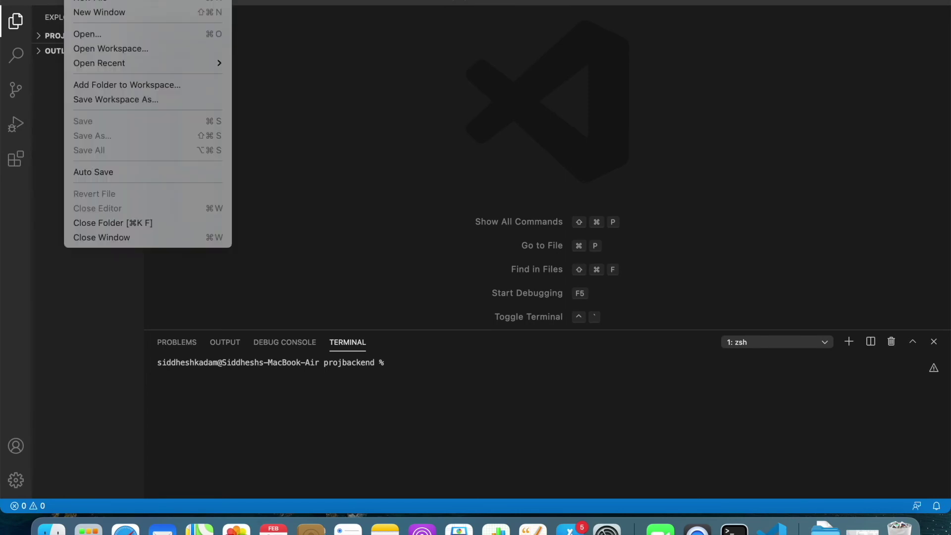
click(90, 2)
key(super+s)
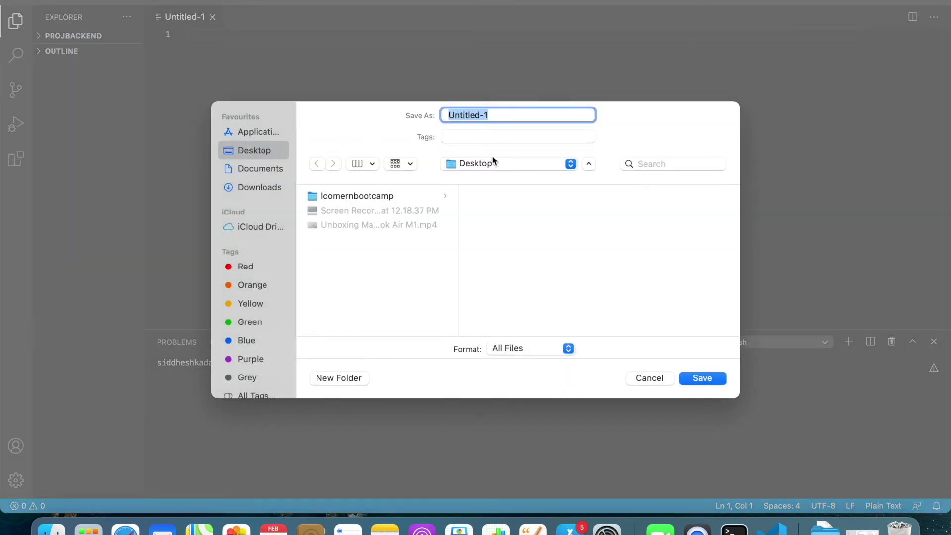
text(hello_)
text(wro)
key(BackSpace)
key(BackSpace)
text(orld)
text(.py)
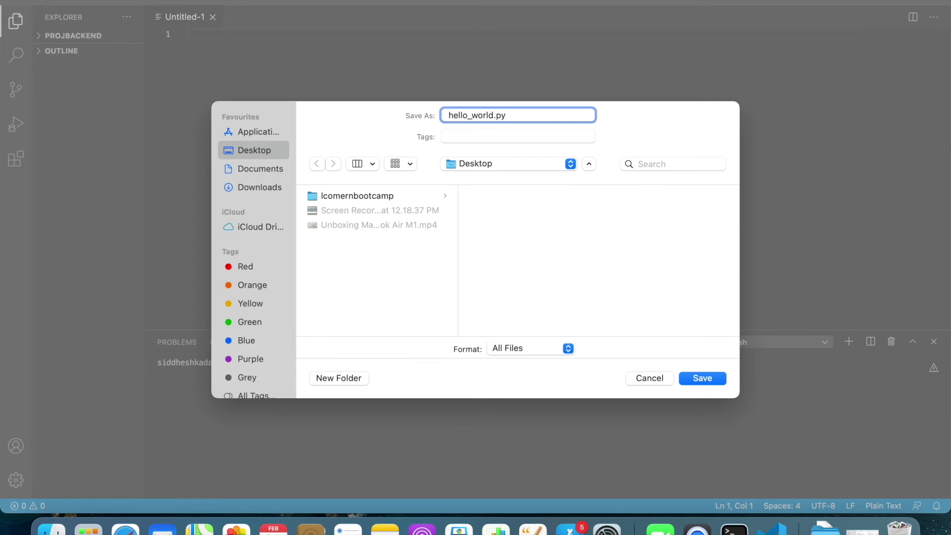
key(Return)
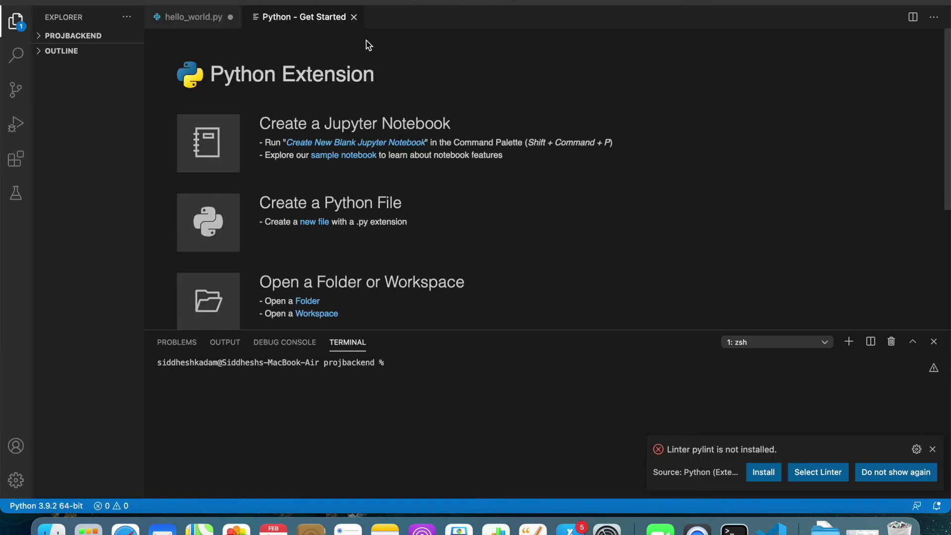
- Close the Python Get Started tab, install pylint from its notification, and clear the terminal
click(354, 17)
click(334, 137)
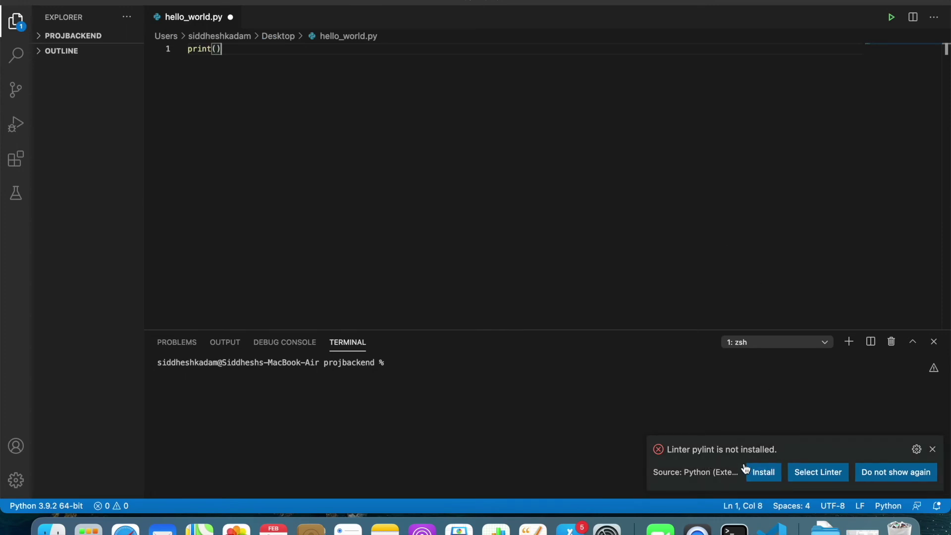
click(763, 472)
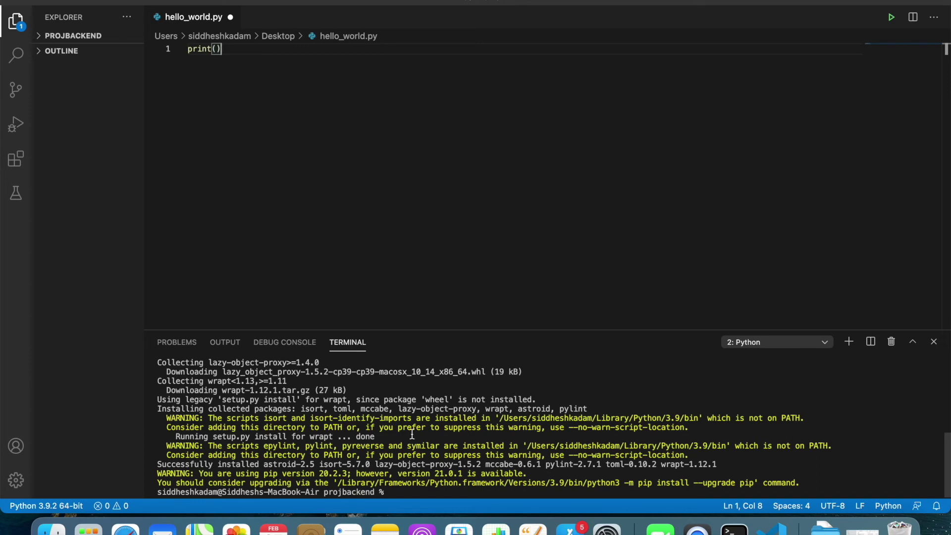
key(ctrl+l)
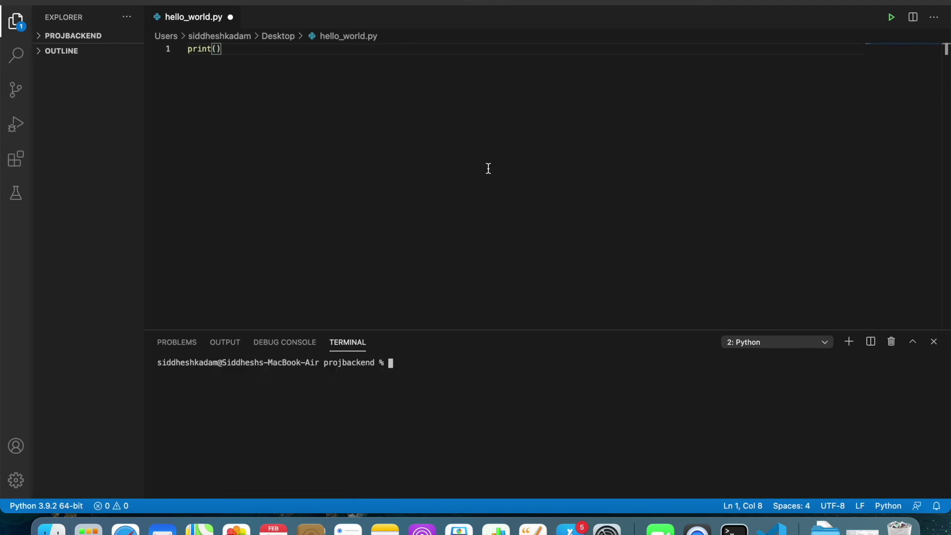
- Write print('Hello World..') in hello_world.py, save it, and run the script
click(488, 168)
key(Left)
text("Hell)
text(o World)
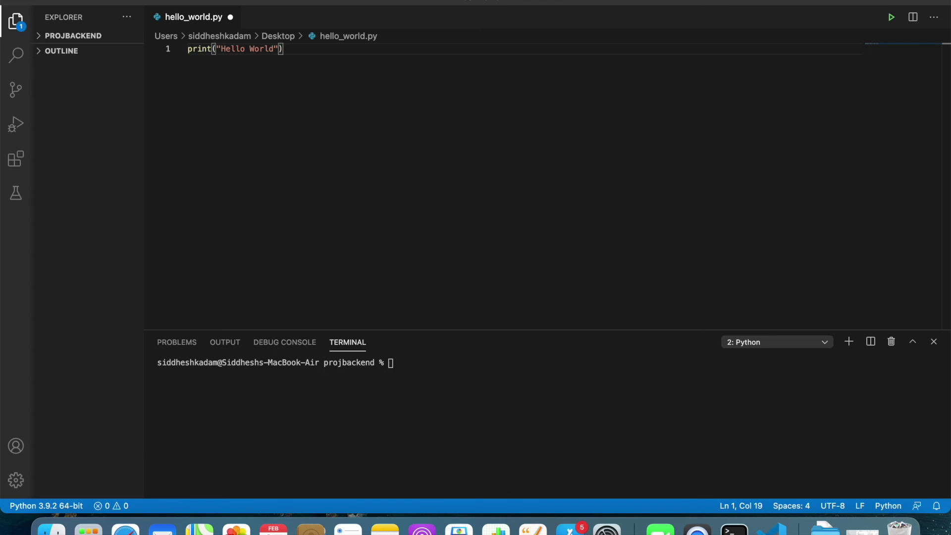
text(..)
key(Right)
key(Right)
key(super+s)
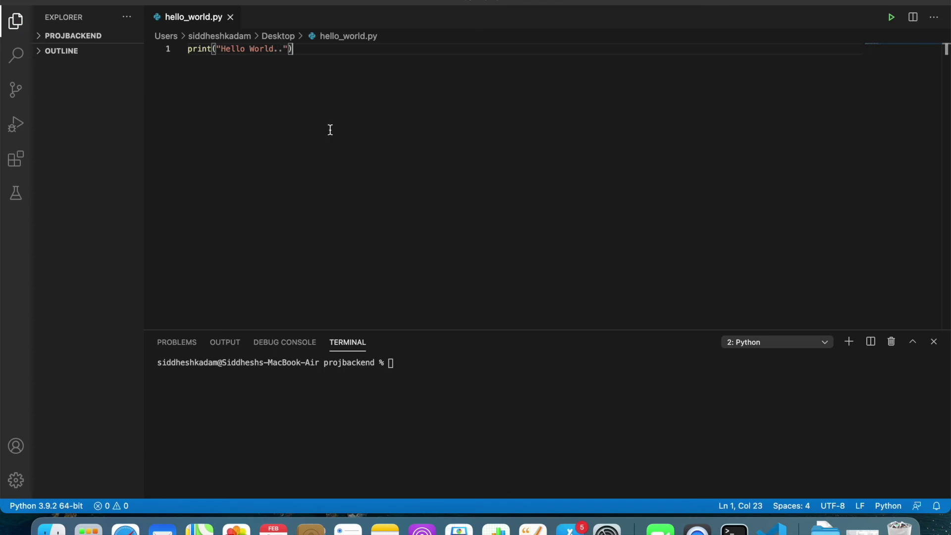
click(890, 17)
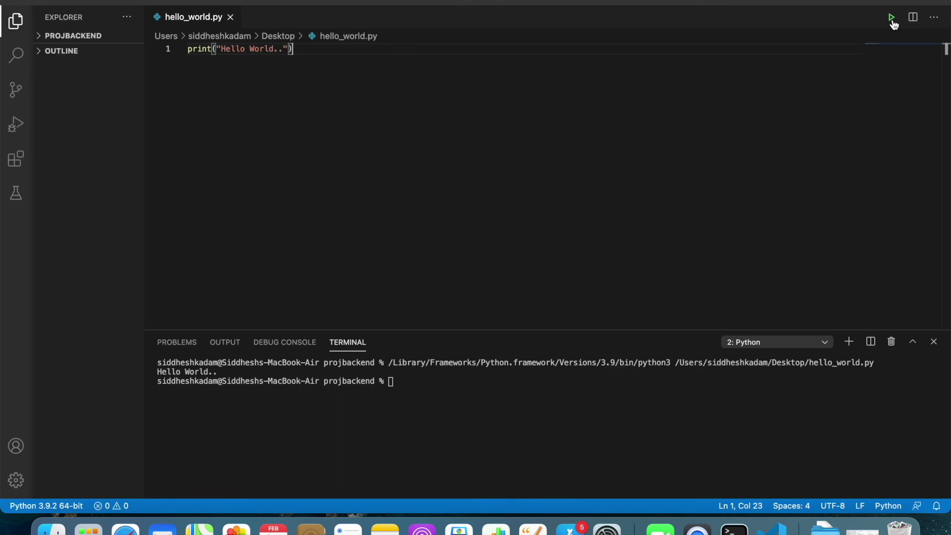
- Highlight the python3 hello_world.py command and its 'Hello World..' output in the terminal
mouse_move(237, 365)
mouse_down()
mouse_move(168, 371)
mouse_move(224, 374)
mouse_up()
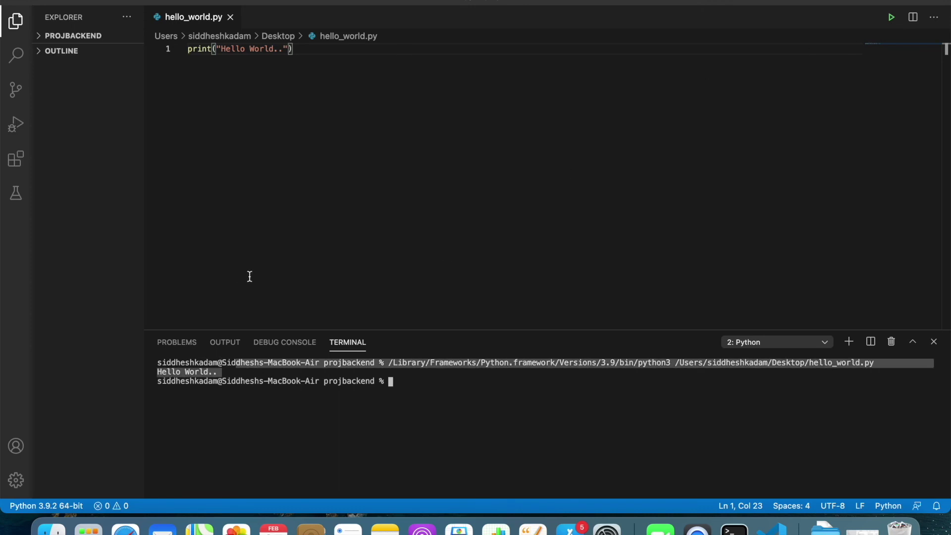